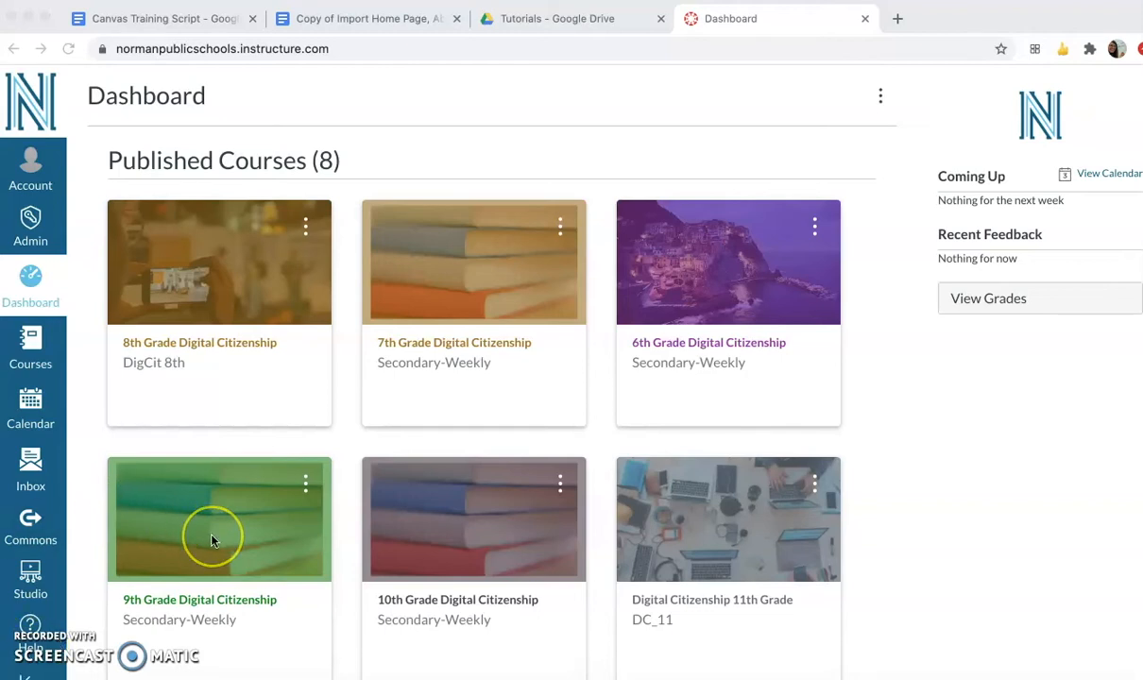
Open the teacher's own sandbox course from the first card under Unpublished Courses and go to its Modules page
scroll(211, 539, down, 7)
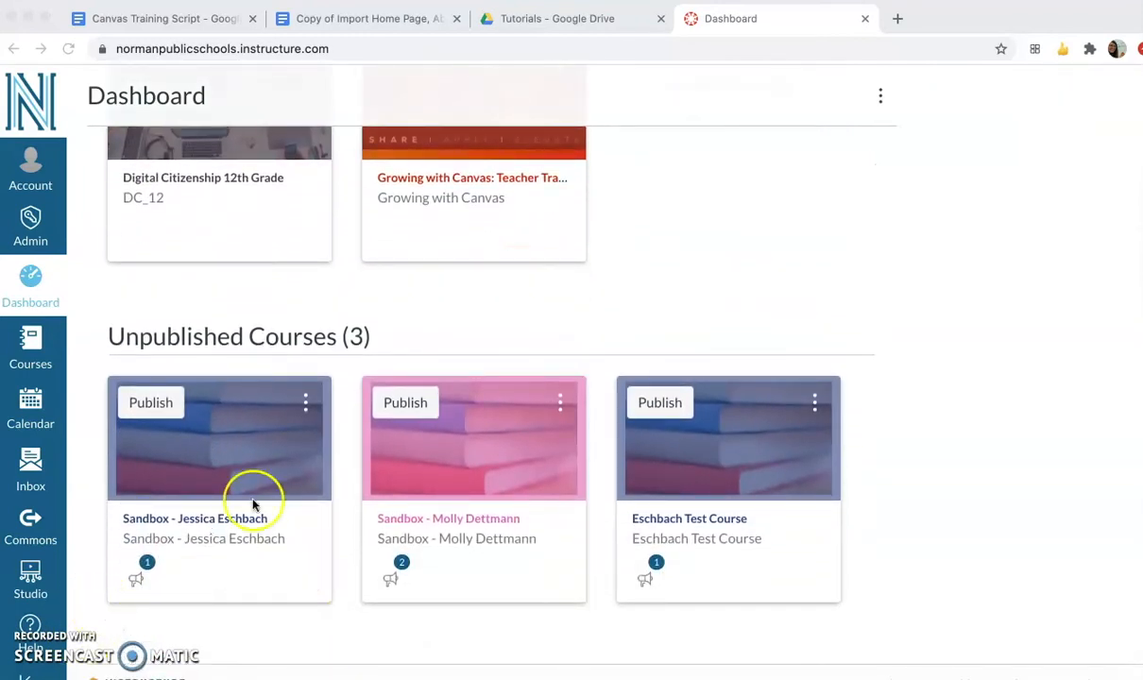
click(239, 520)
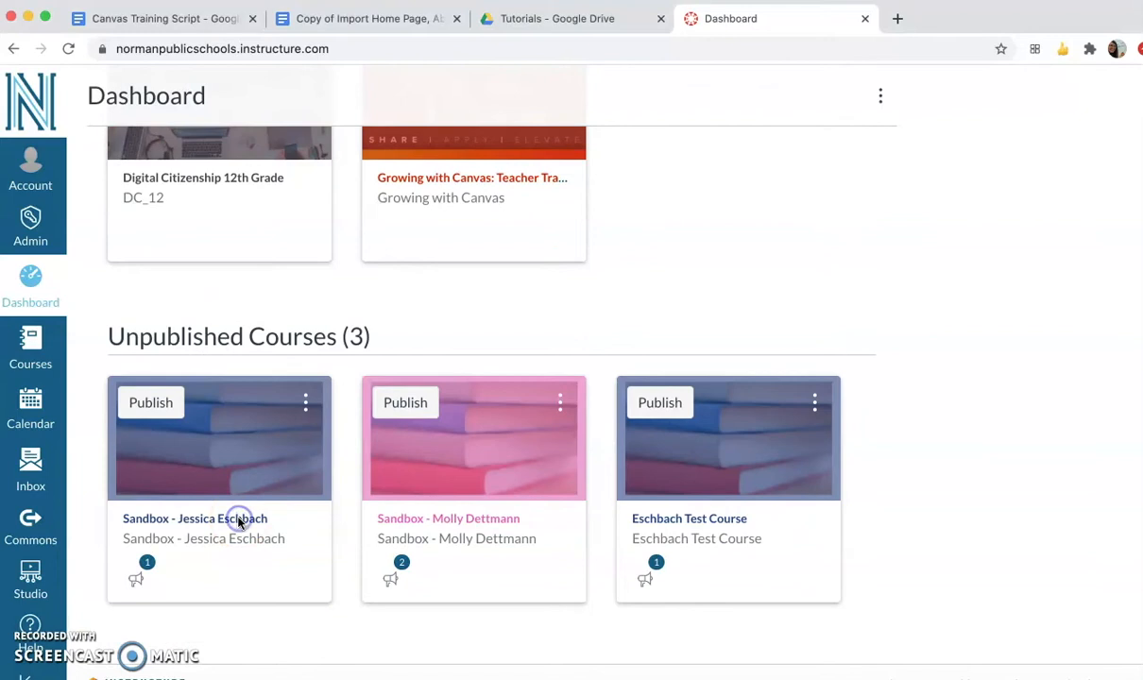
click(239, 519)
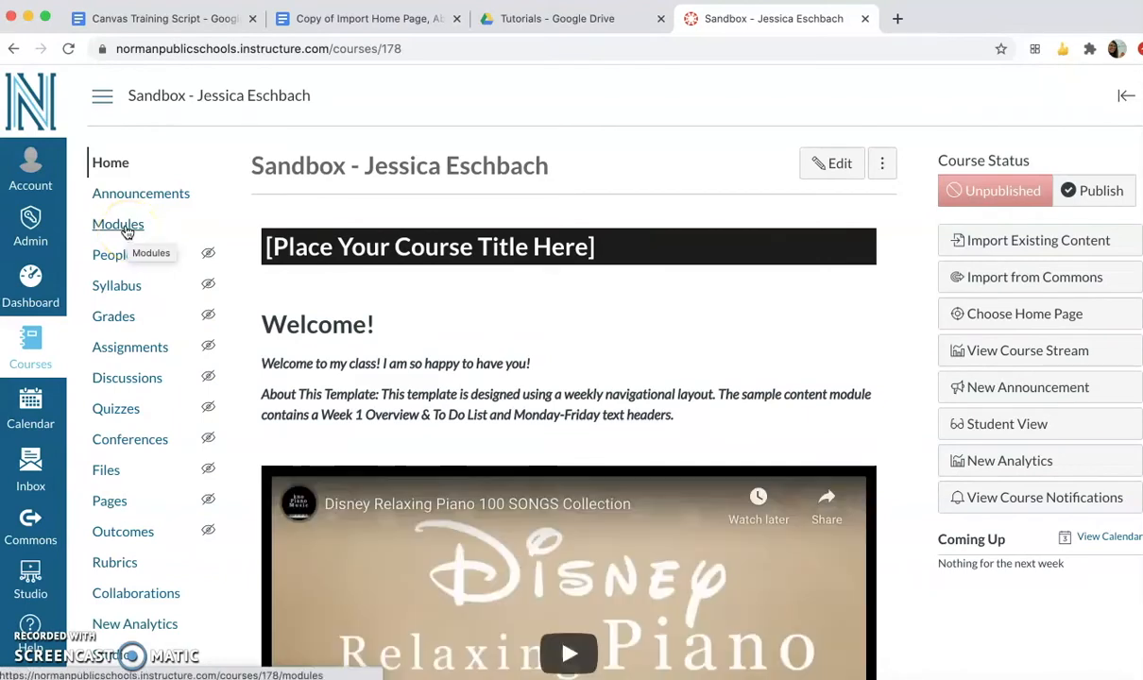
click(119, 225)
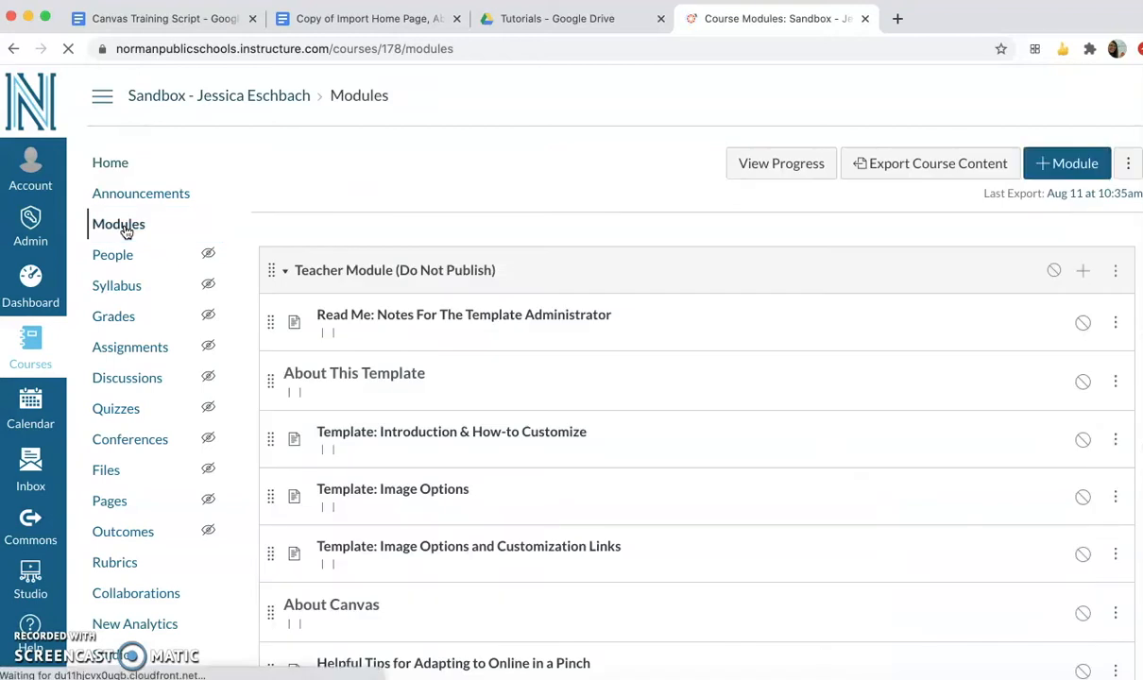
click(533, 241)
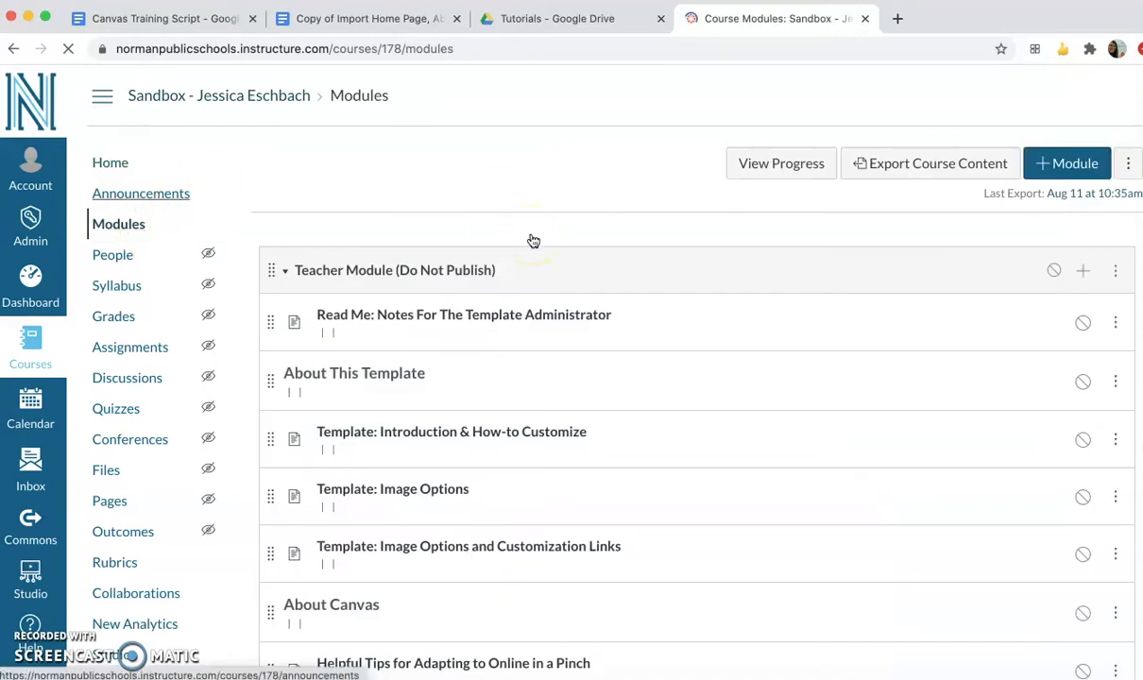
Add a new discussion topic named "Dogs or cats?" to the module "Week 1: [8/24 - 8/28] - Getting to know you!"
scroll(534, 241, down, 5)
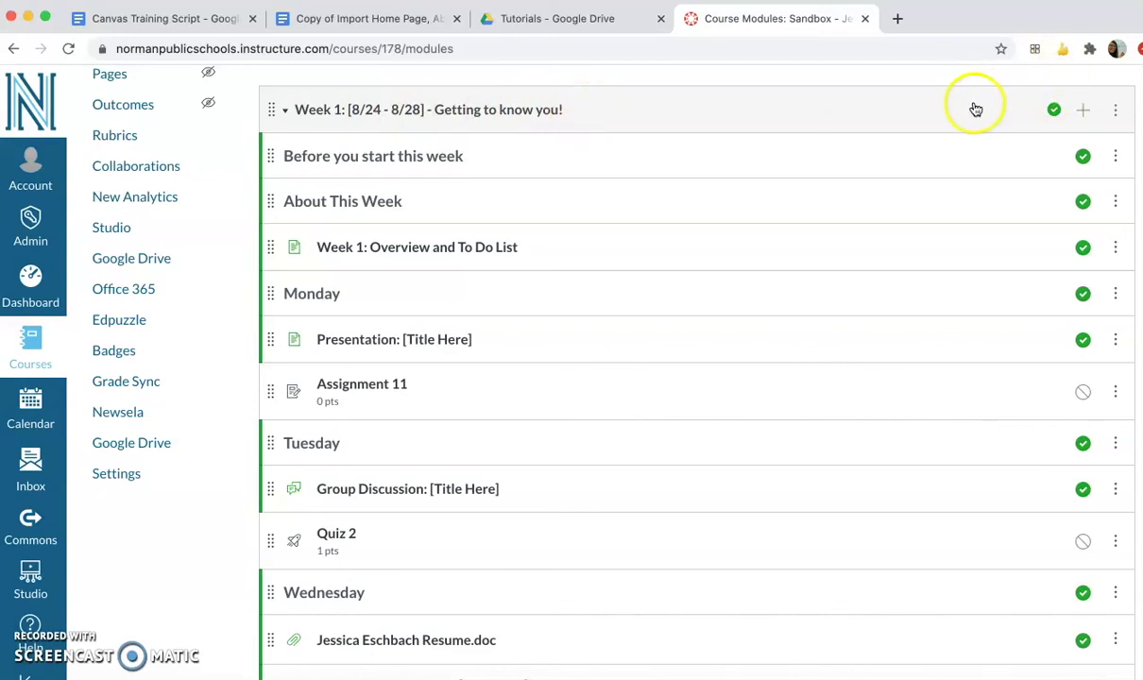
click(1084, 113)
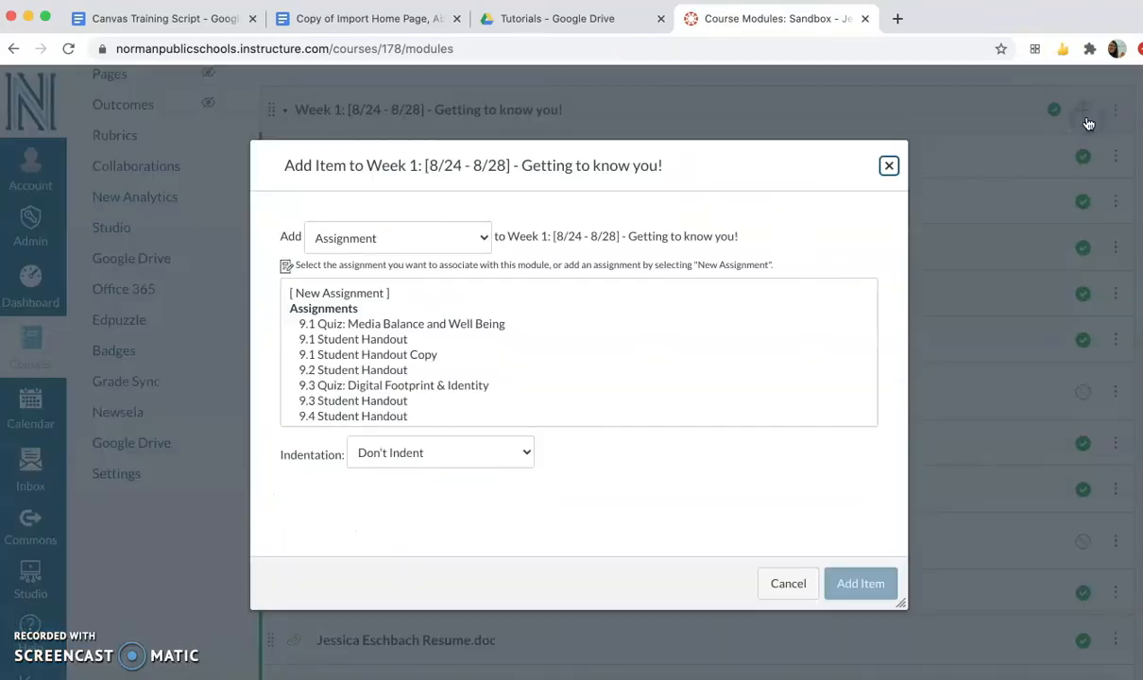
click(480, 236)
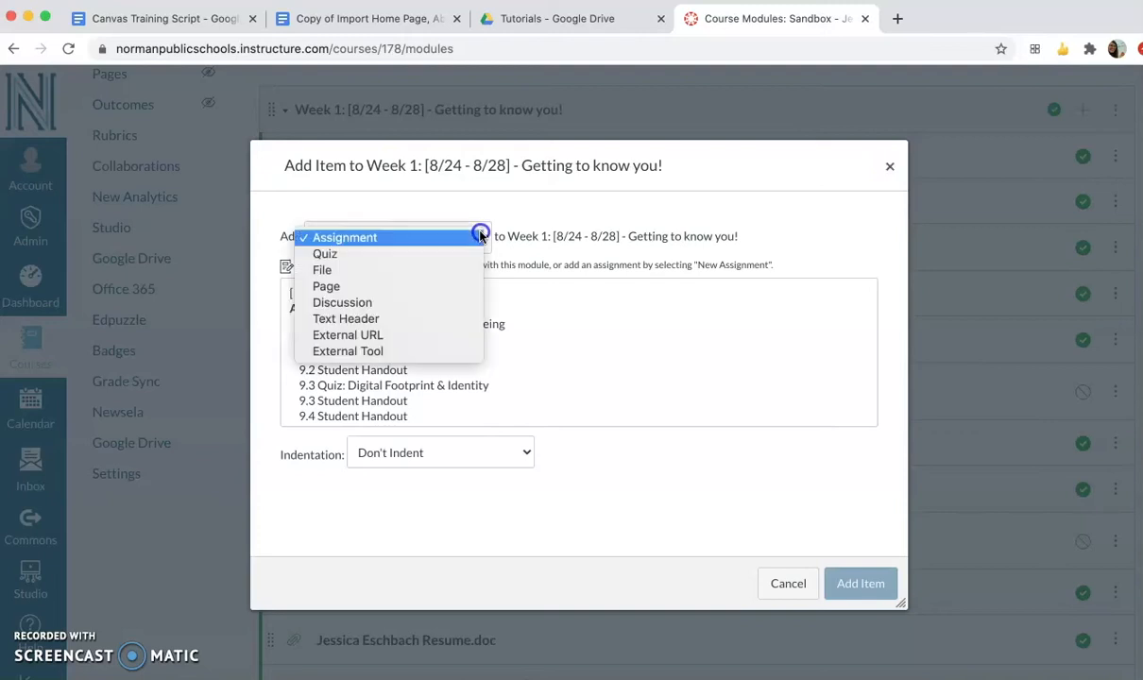
click(437, 303)
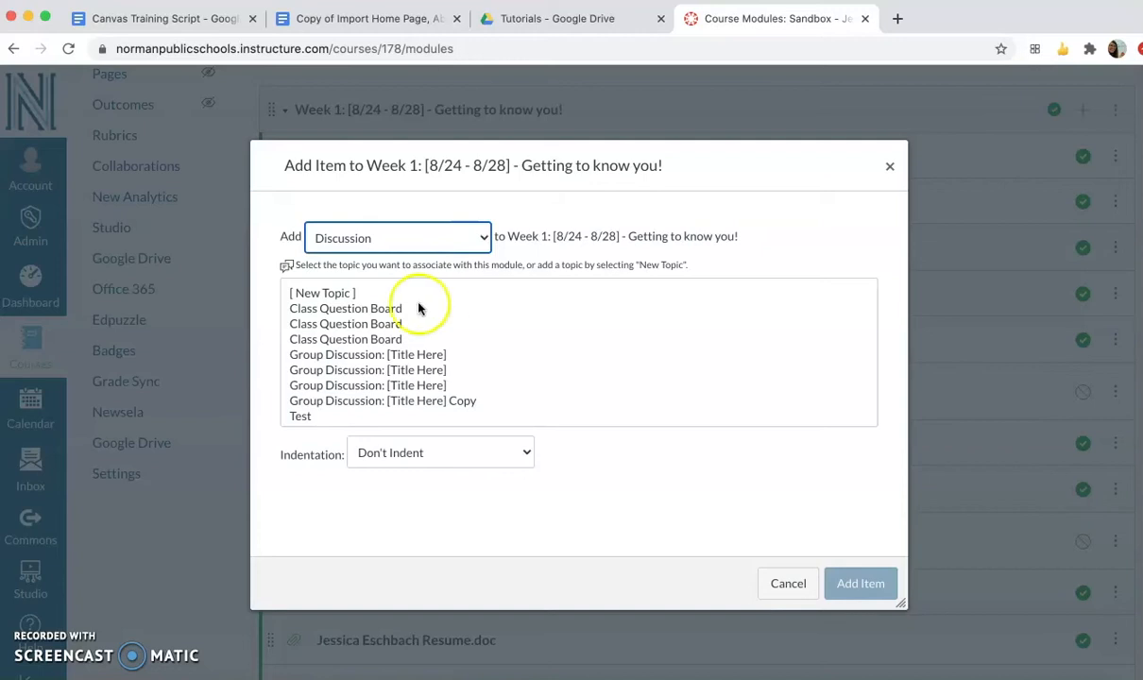
click(363, 291)
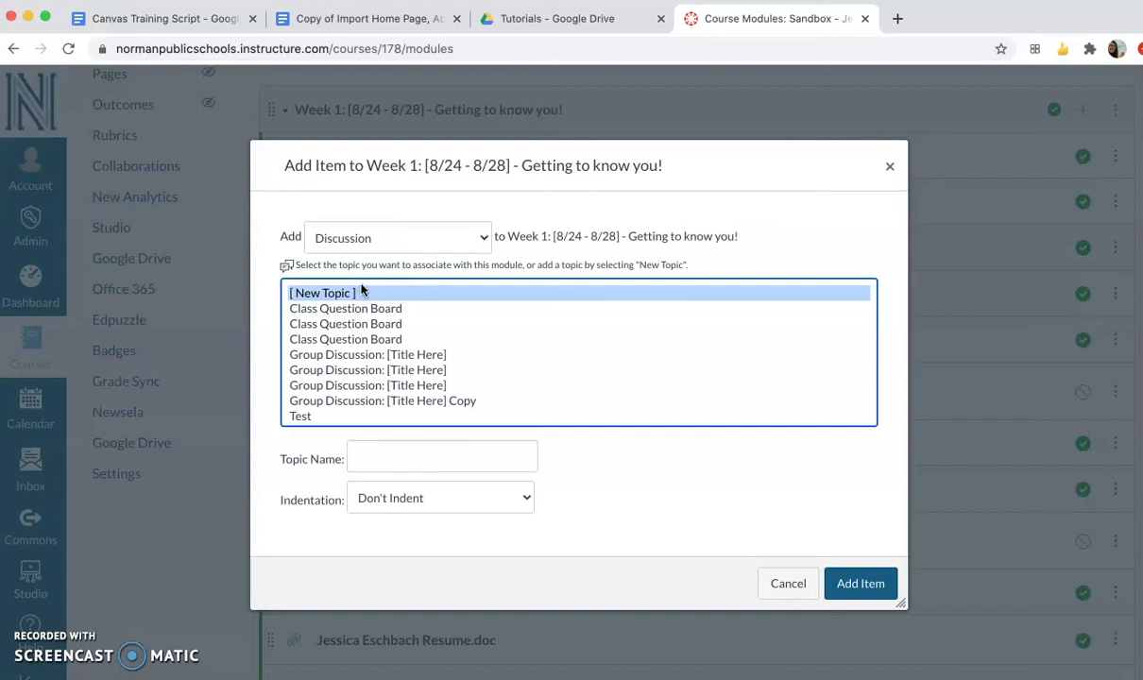
click(429, 458)
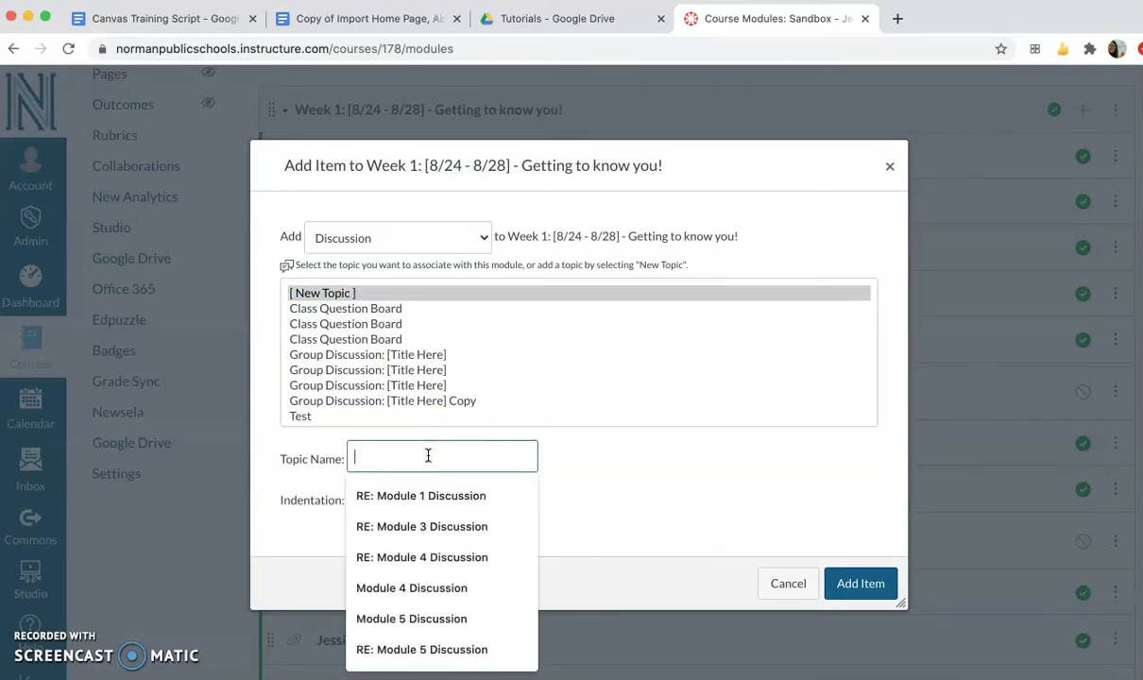
text(Dogs or cats)
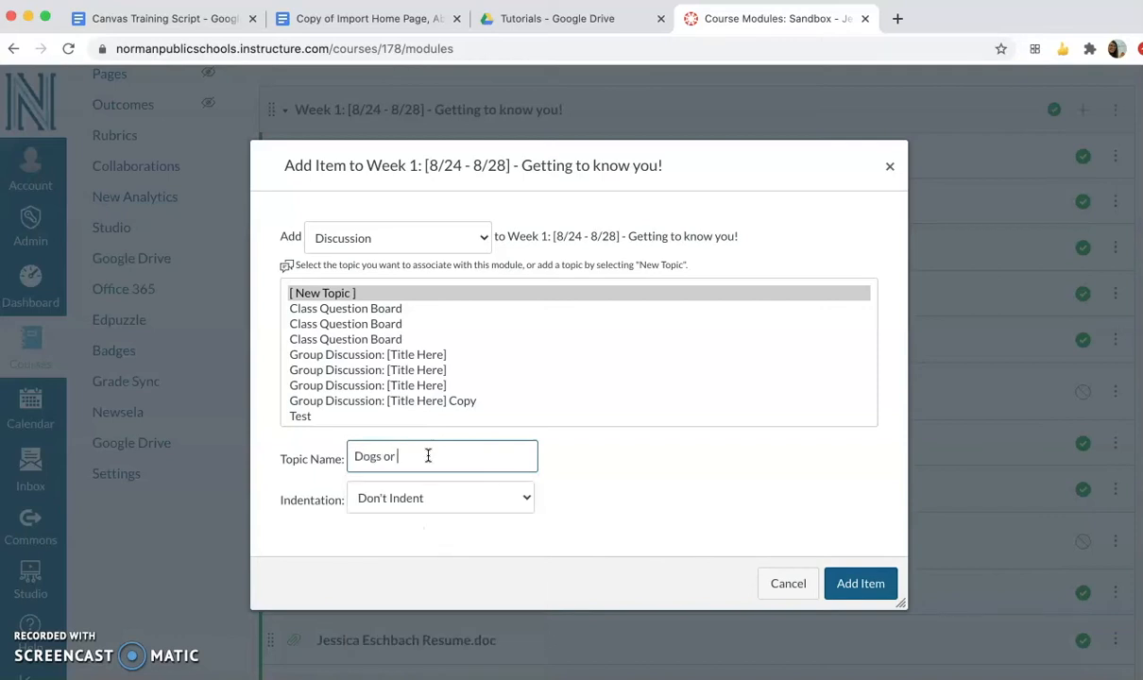
text(?)
click(863, 585)
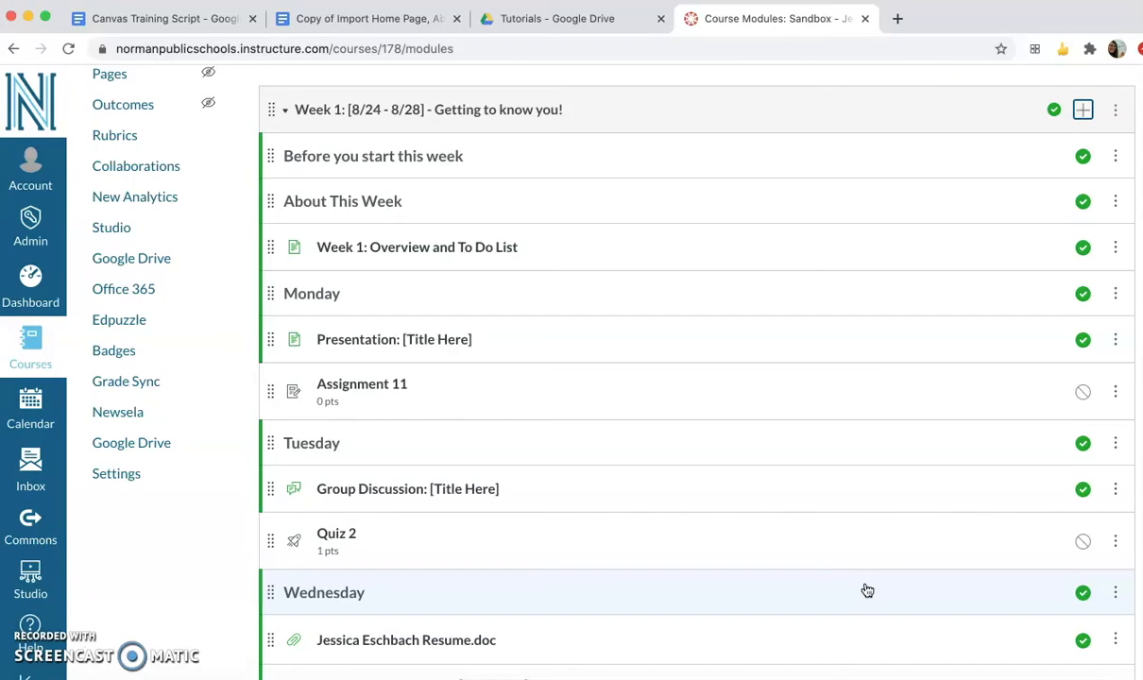
Move the "Dogs or cats?" discussion up into the Wednesday section, directly above "Individual Assignment: [Title Here]"
scroll(867, 590, down, 5)
scroll(867, 591, down, 3)
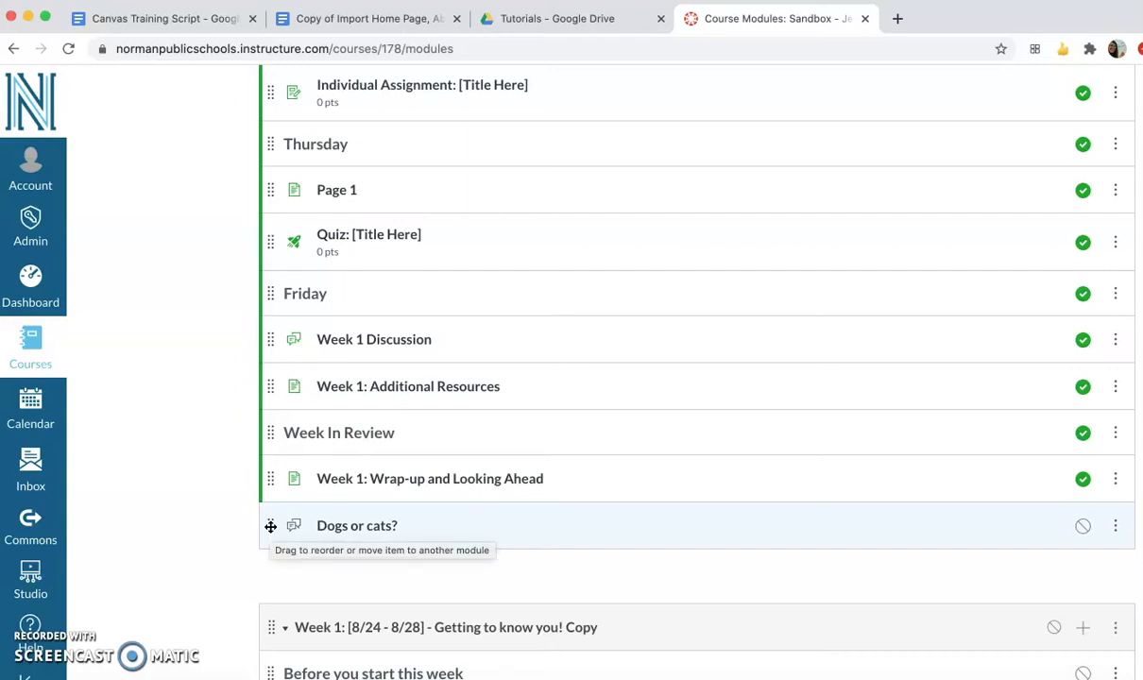
drag(270, 526, 331, 296)
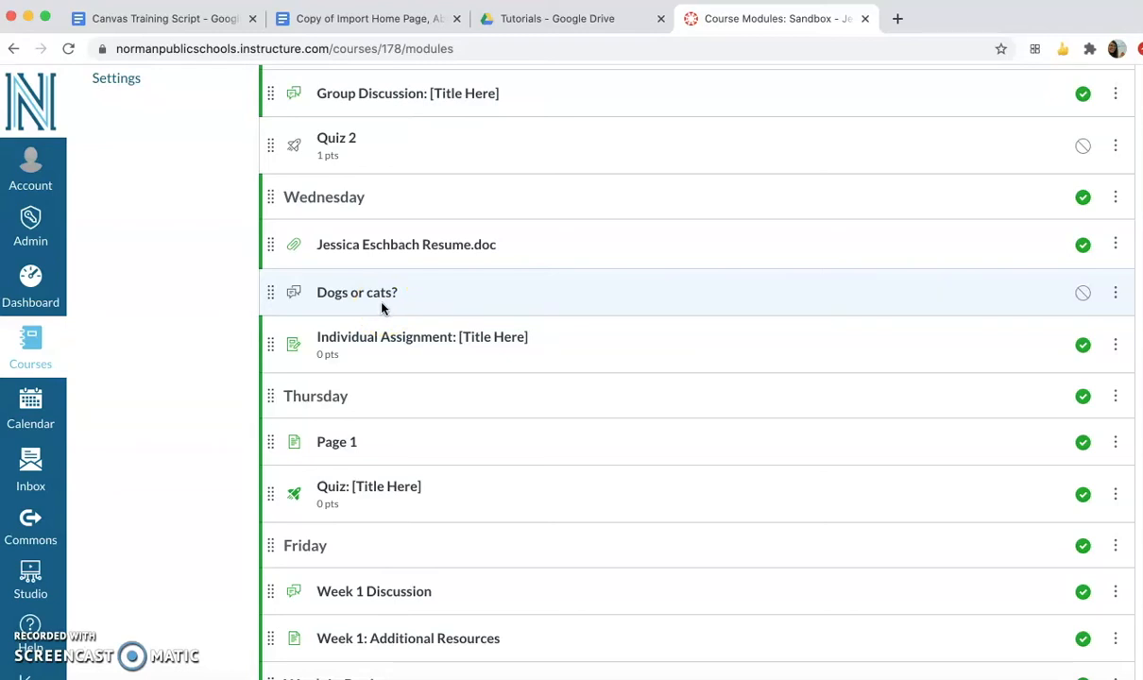
Open the "Dogs or cats?" discussion for editing and enter the prompt "Please discuss dogs versus cats." as its content
click(379, 297)
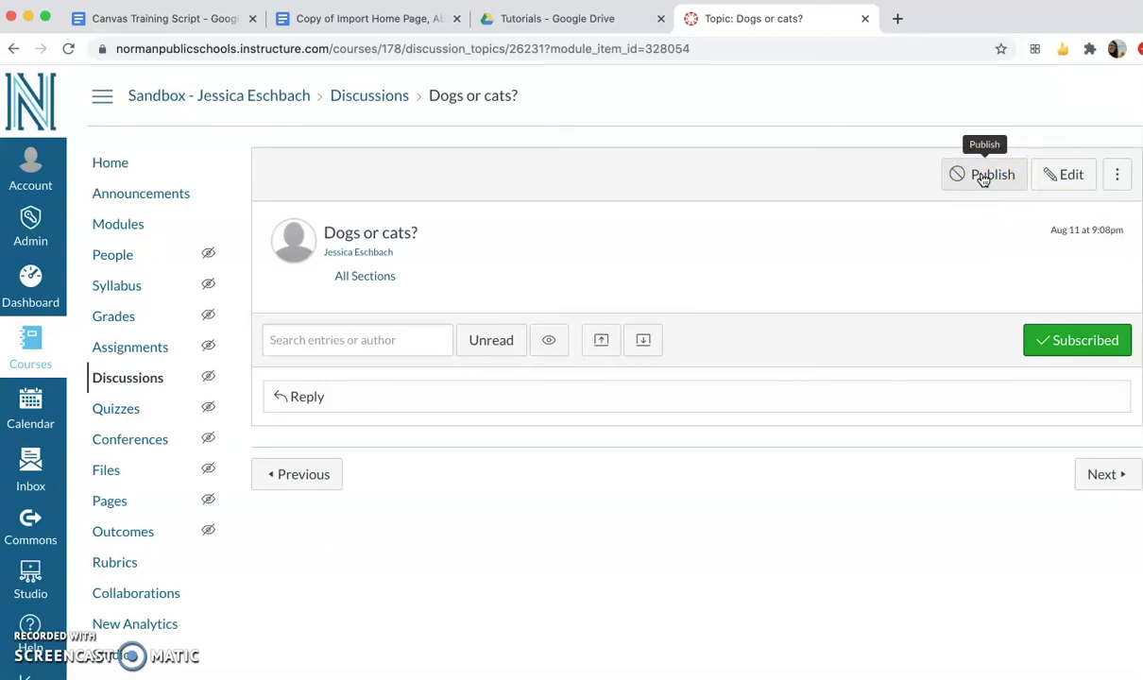
click(1068, 178)
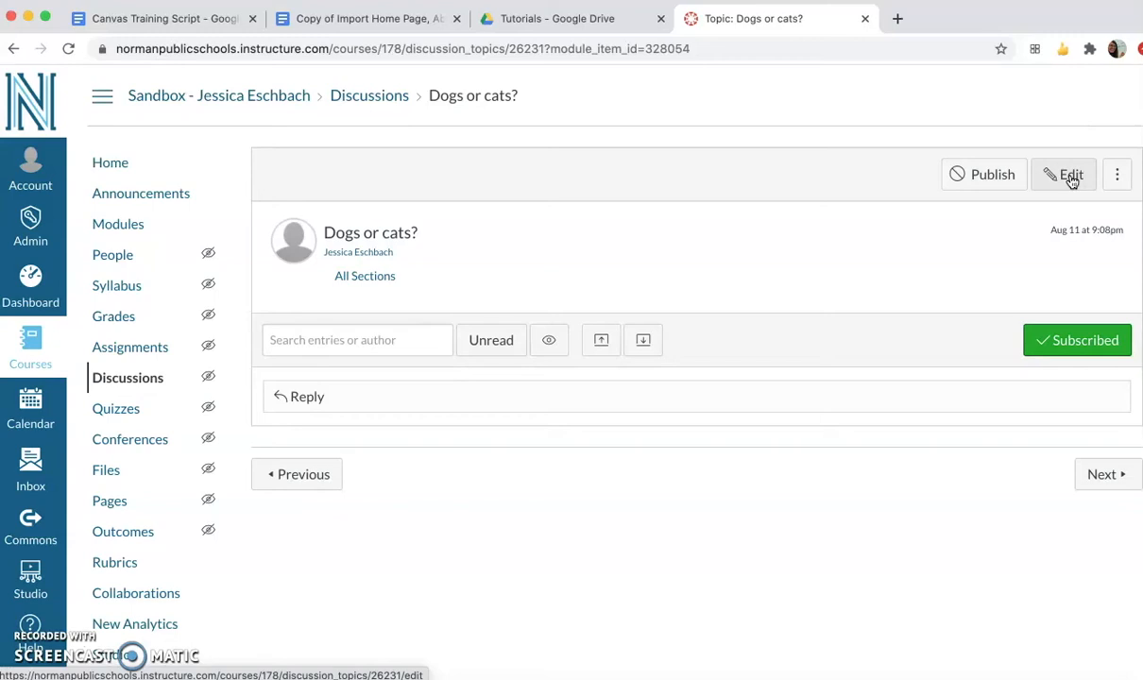
click(1070, 176)
click(1038, 191)
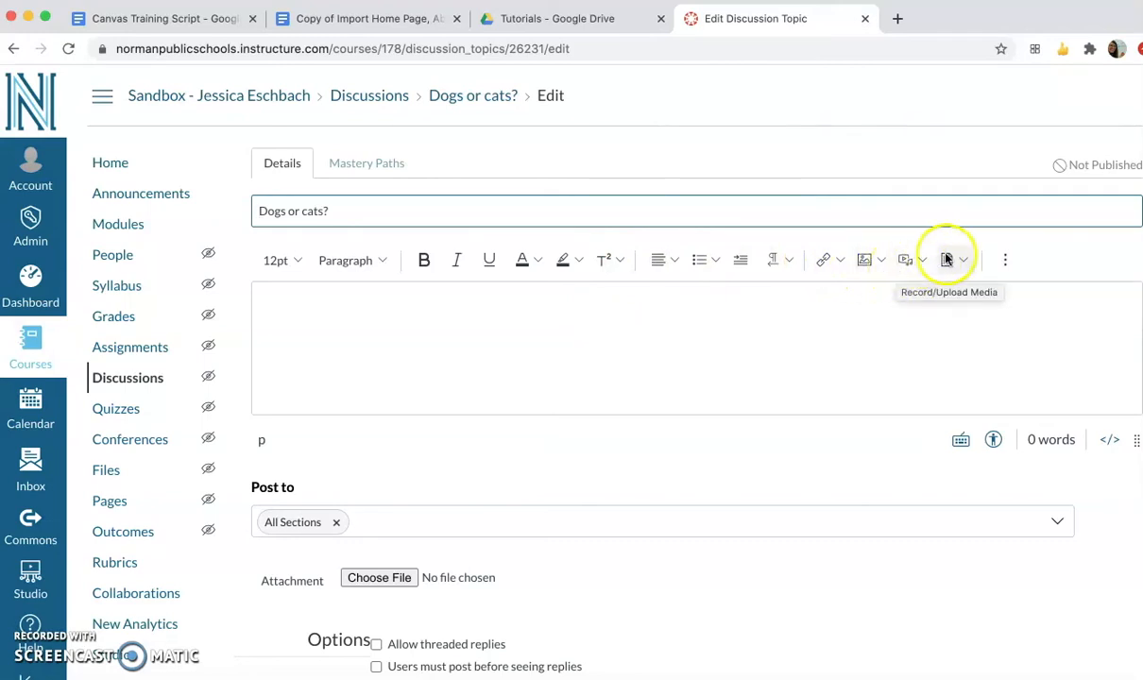
click(1003, 262)
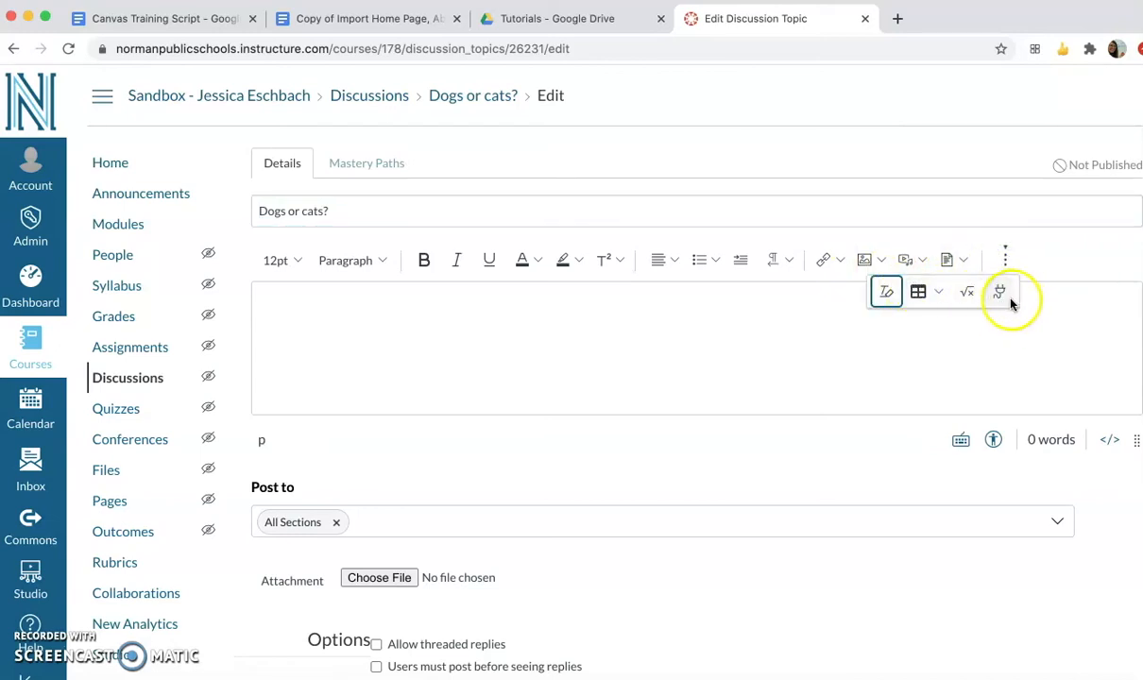
click(943, 354)
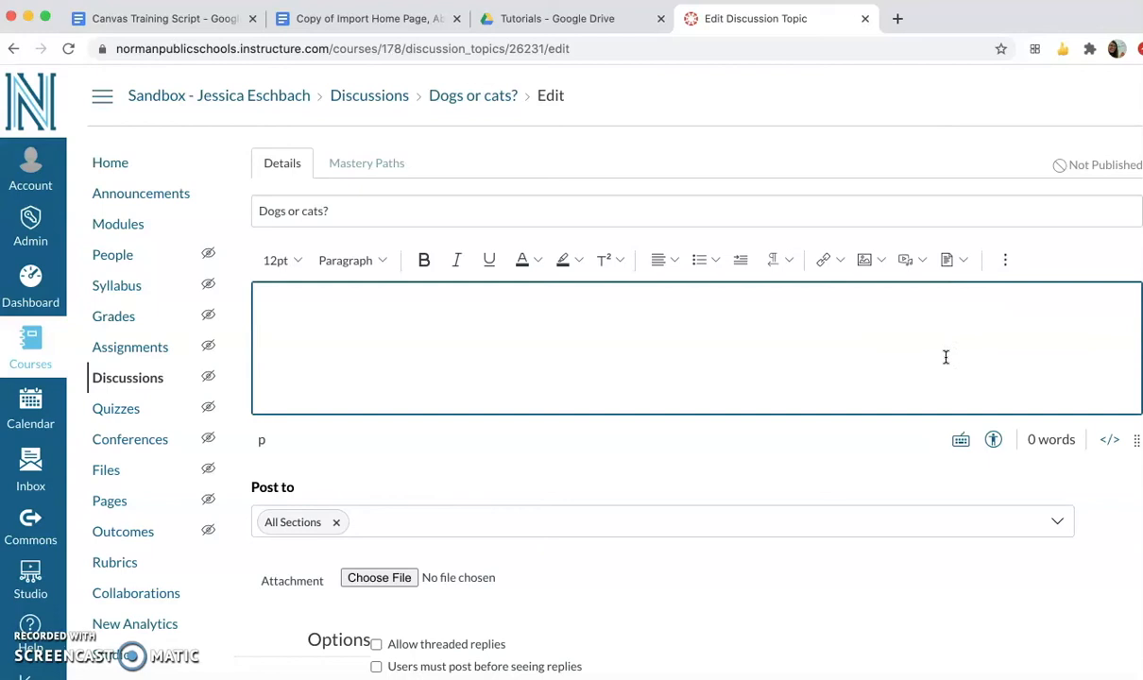
text(Please discuss dogs versus)
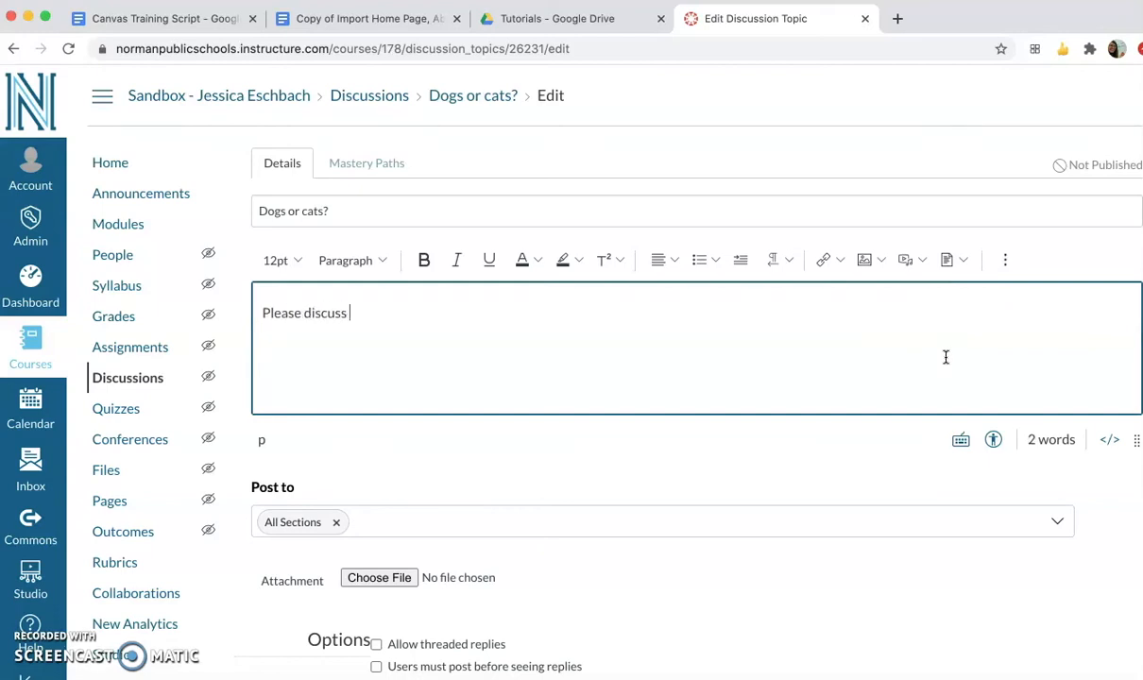
text( cats.)
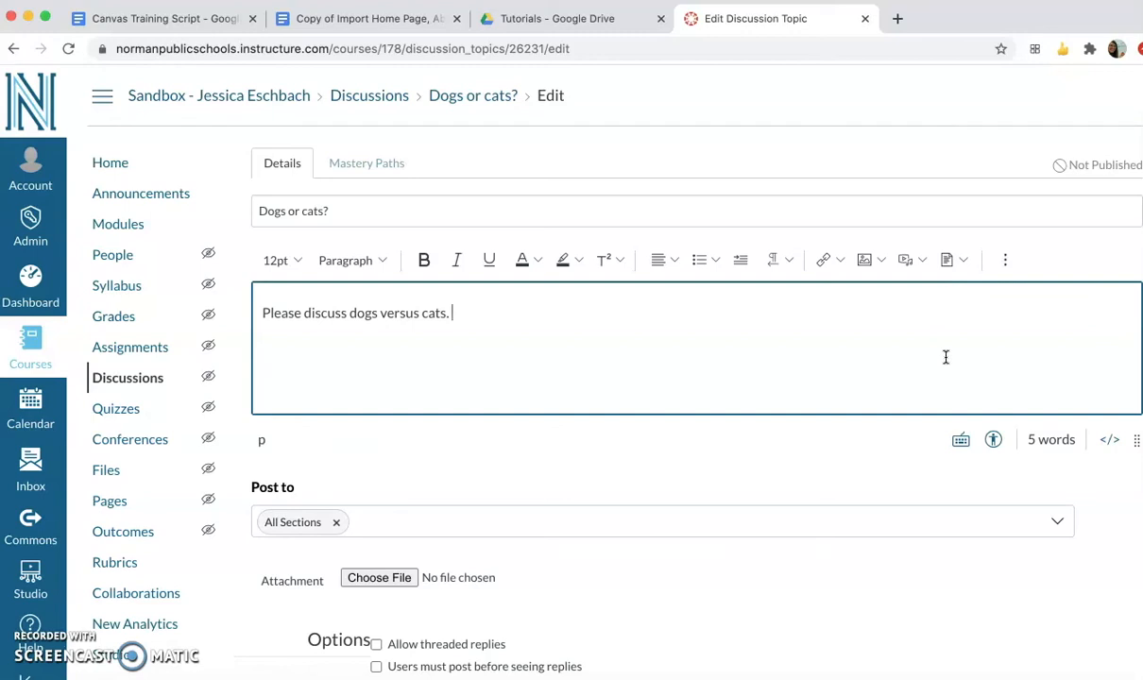
Allow threaded replies for the discussion and make it graded
scroll(842, 446, down, 1)
scroll(843, 448, down, 4)
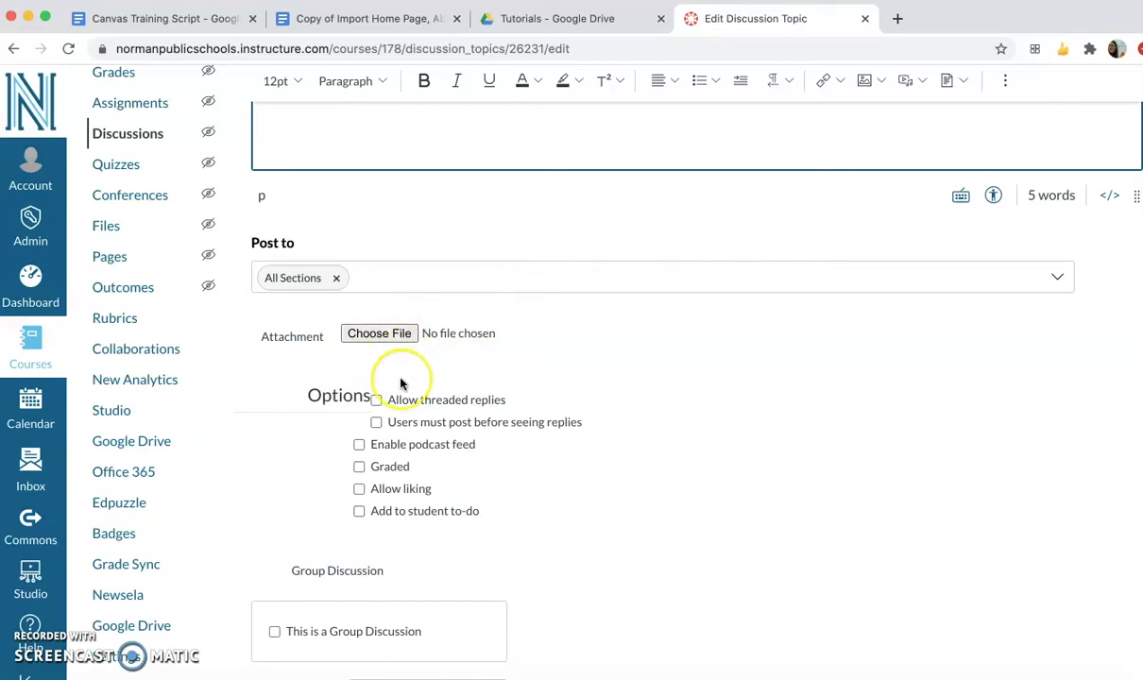
scroll(401, 382, down, 3)
scroll(401, 383, down, 2)
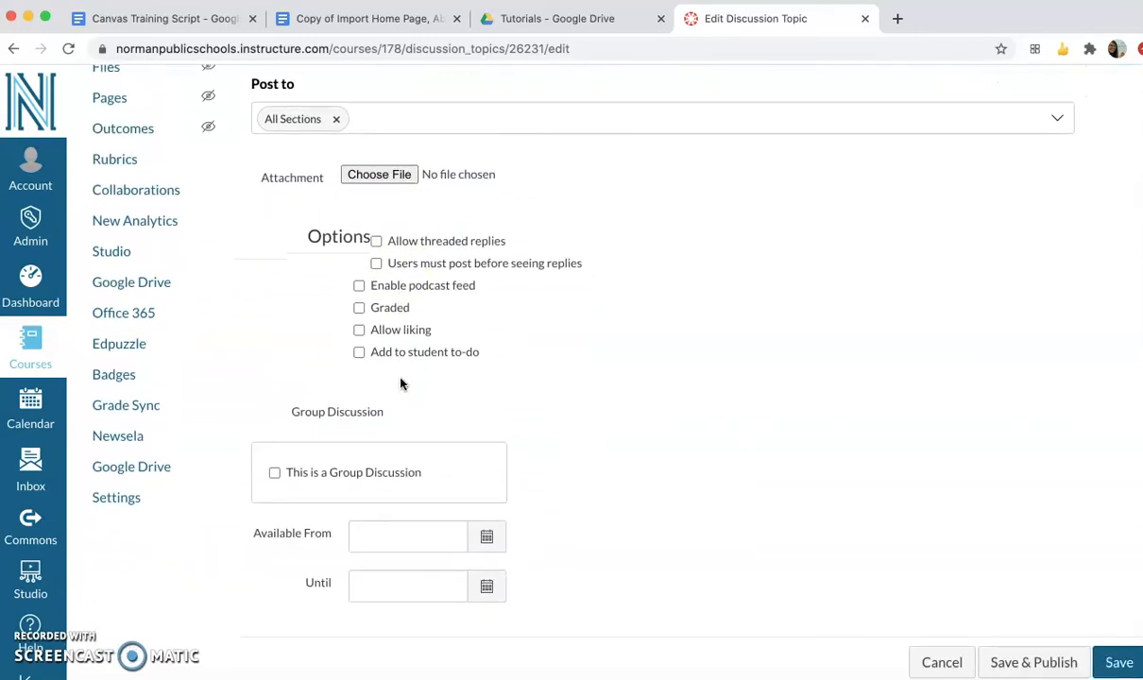
click(376, 242)
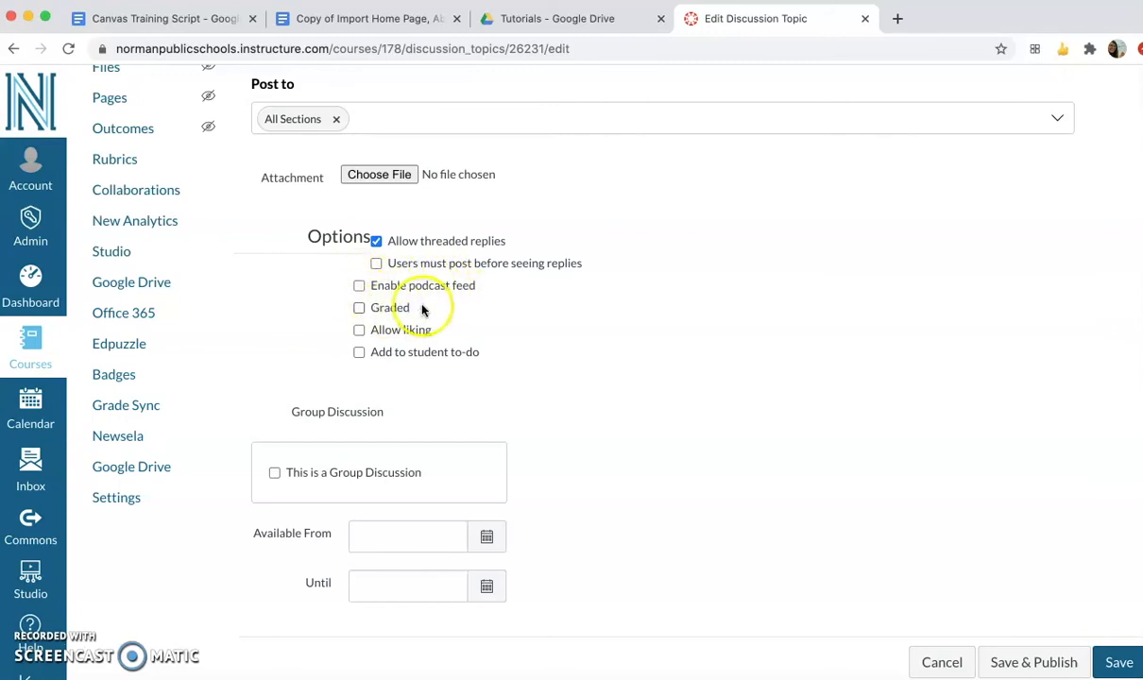
click(360, 308)
Set the graded discussion's assignment group to Discussions
scroll(362, 306, down, 1)
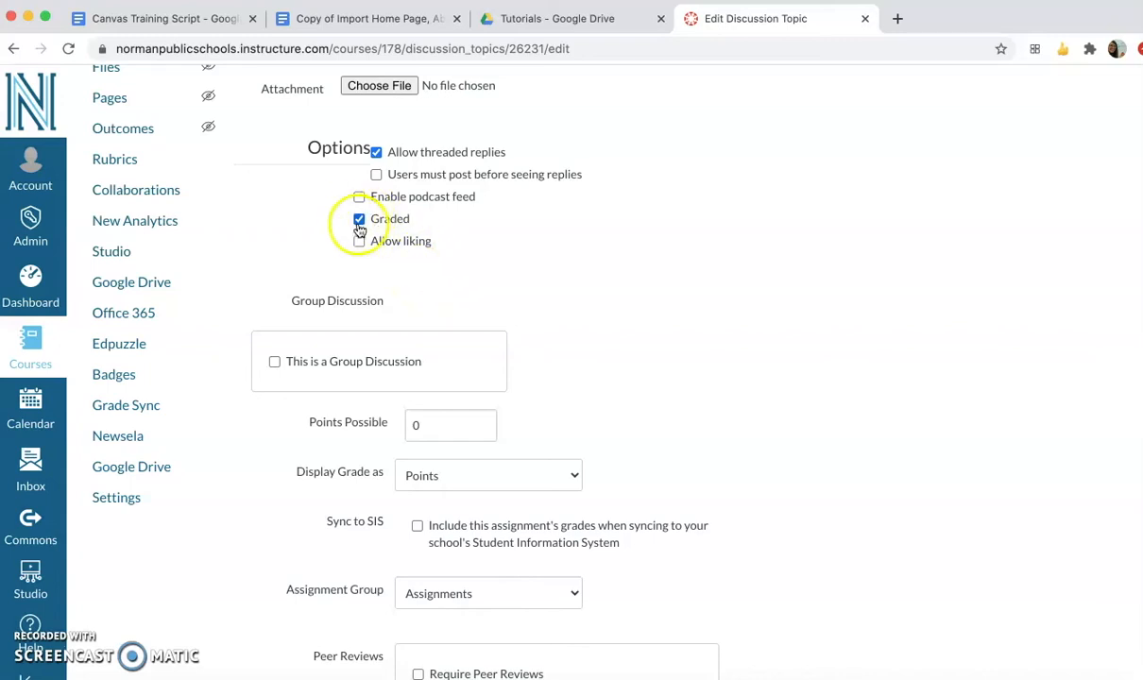
scroll(439, 300, down, 3)
scroll(439, 299, down, 2)
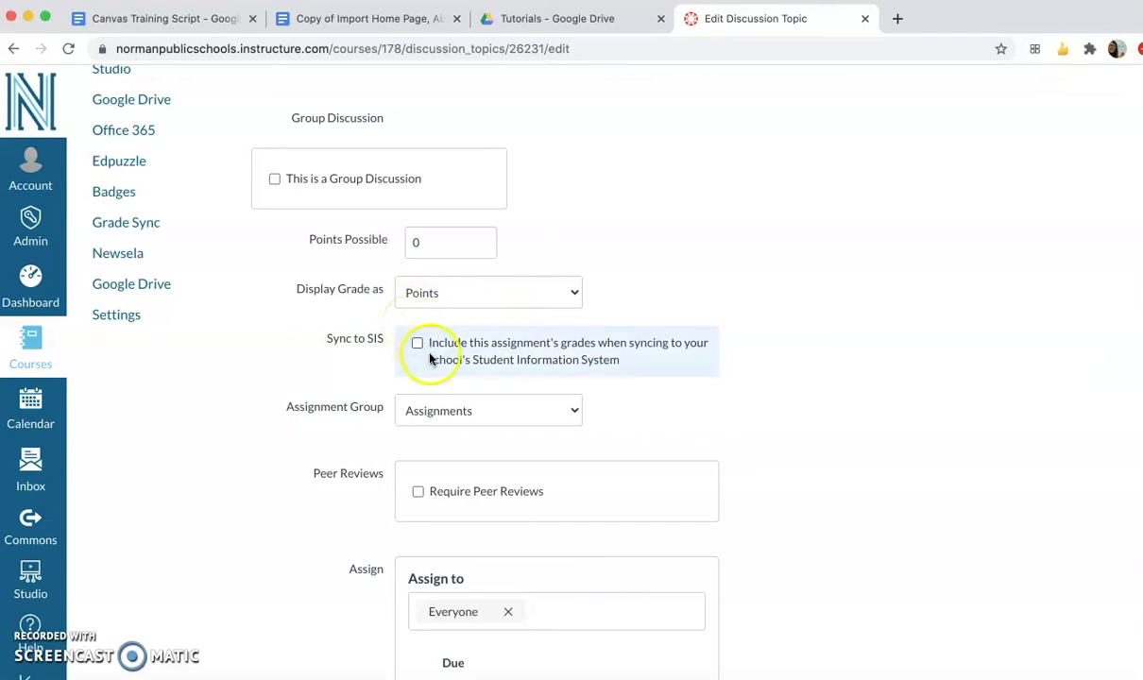
click(525, 415)
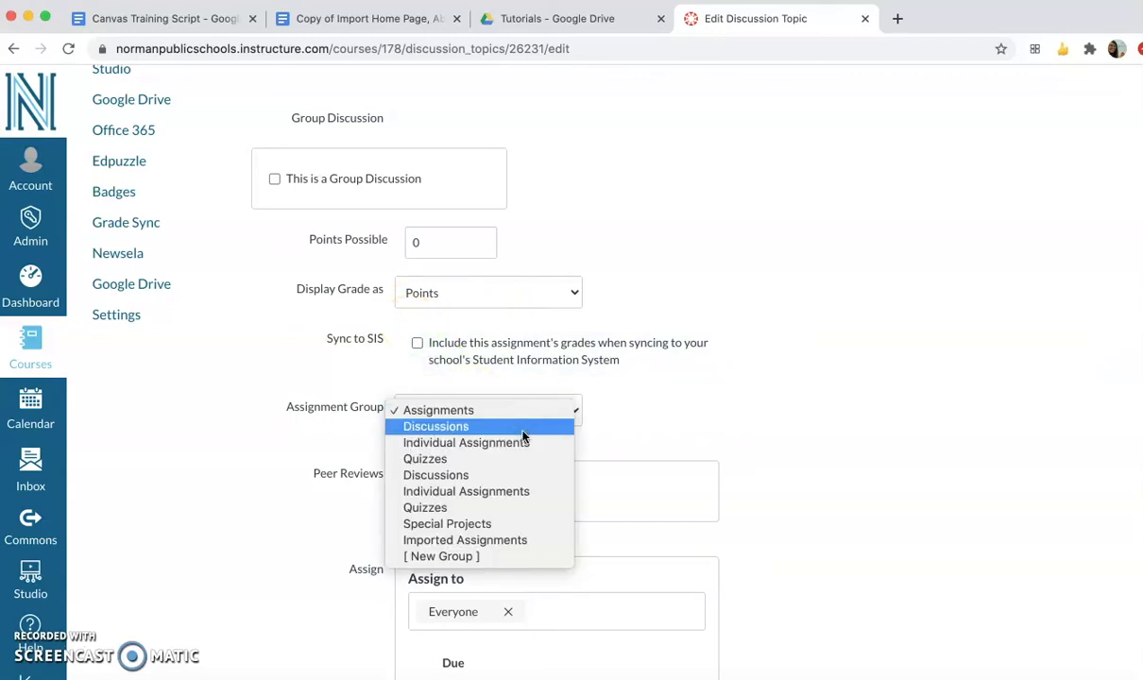
click(524, 428)
click(661, 436)
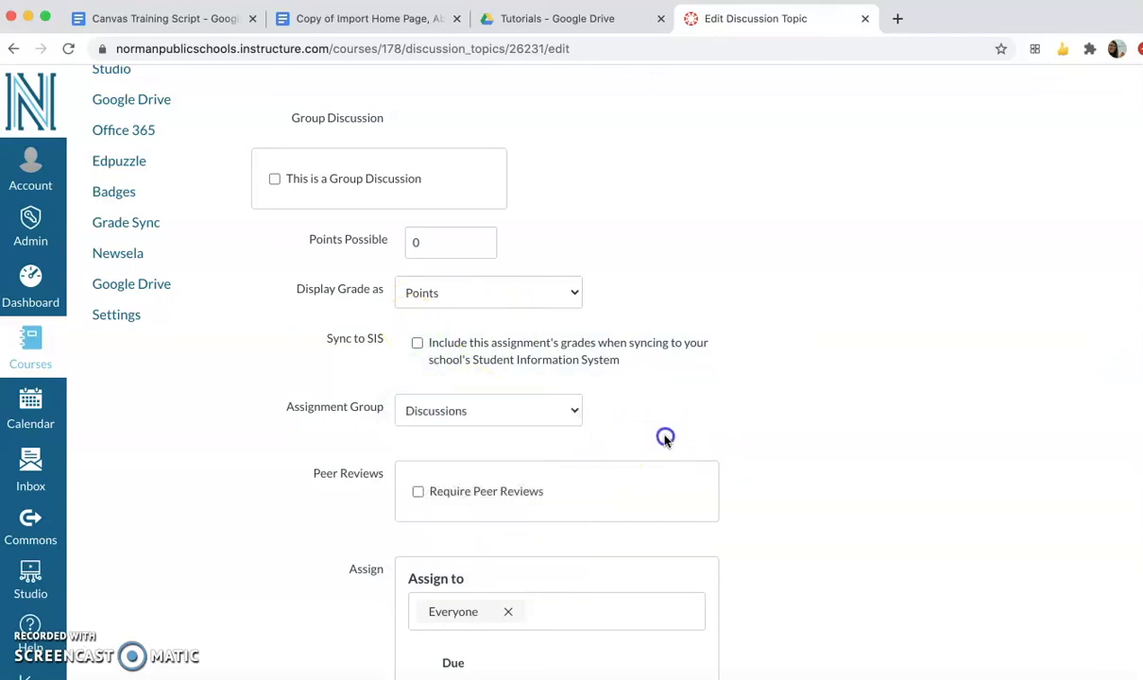
Save the discussion without publishing it, and unsubscribe from the topic
scroll(658, 441, down, 3)
scroll(658, 441, down, 2)
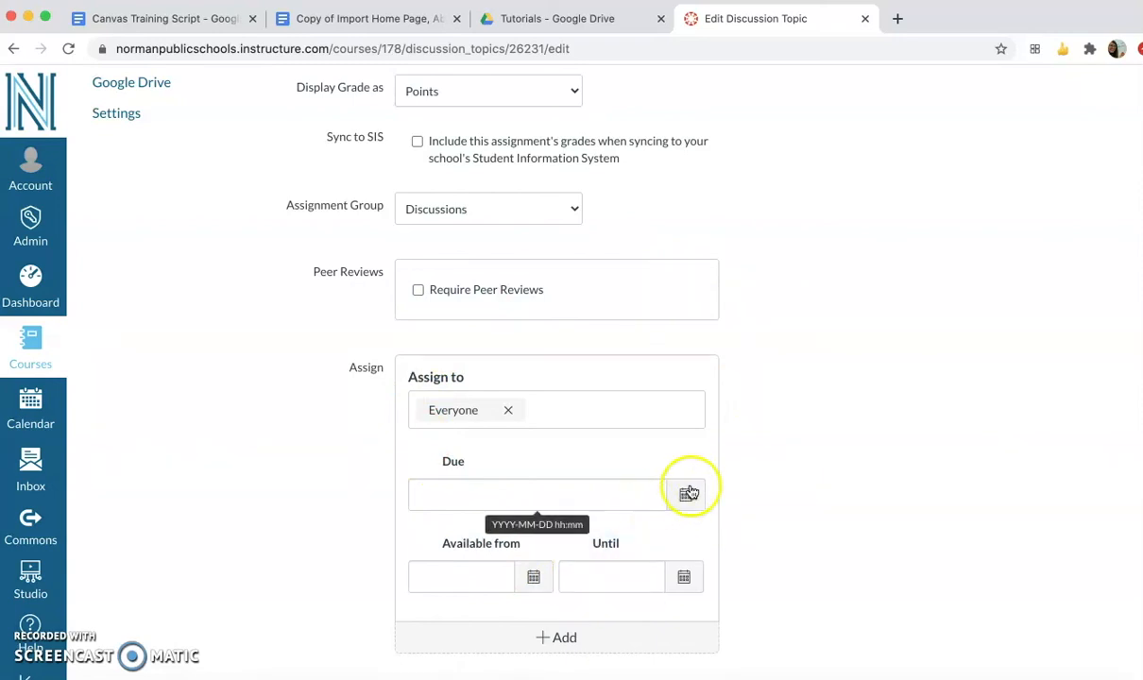
scroll(721, 484, down, 1)
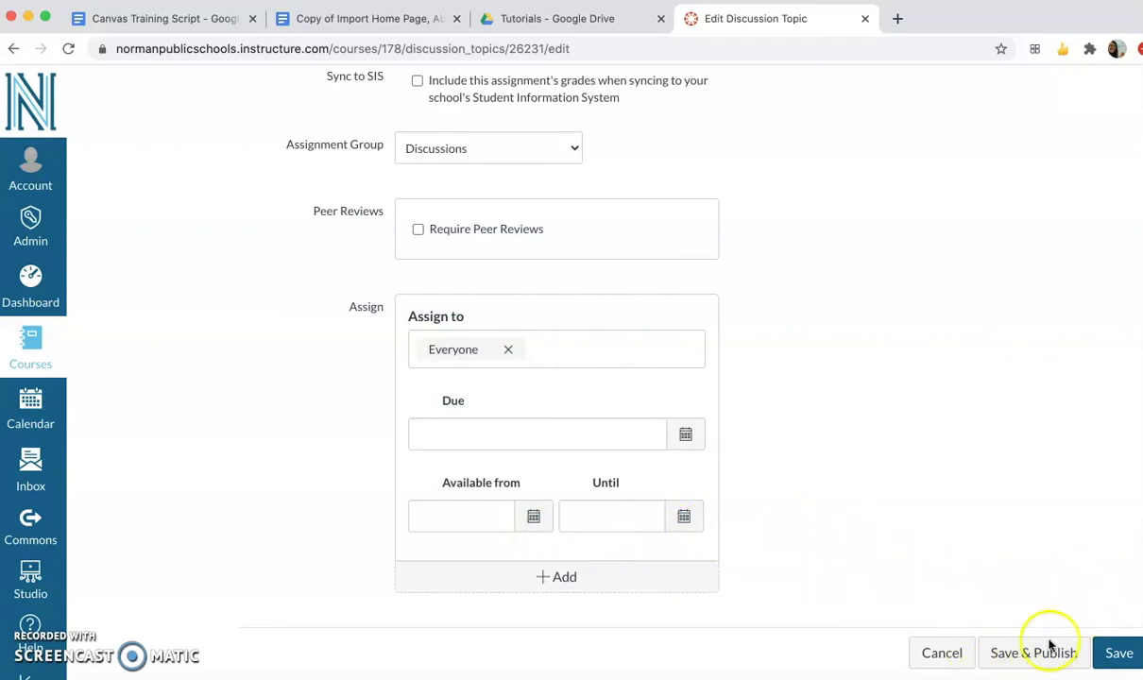
click(1114, 652)
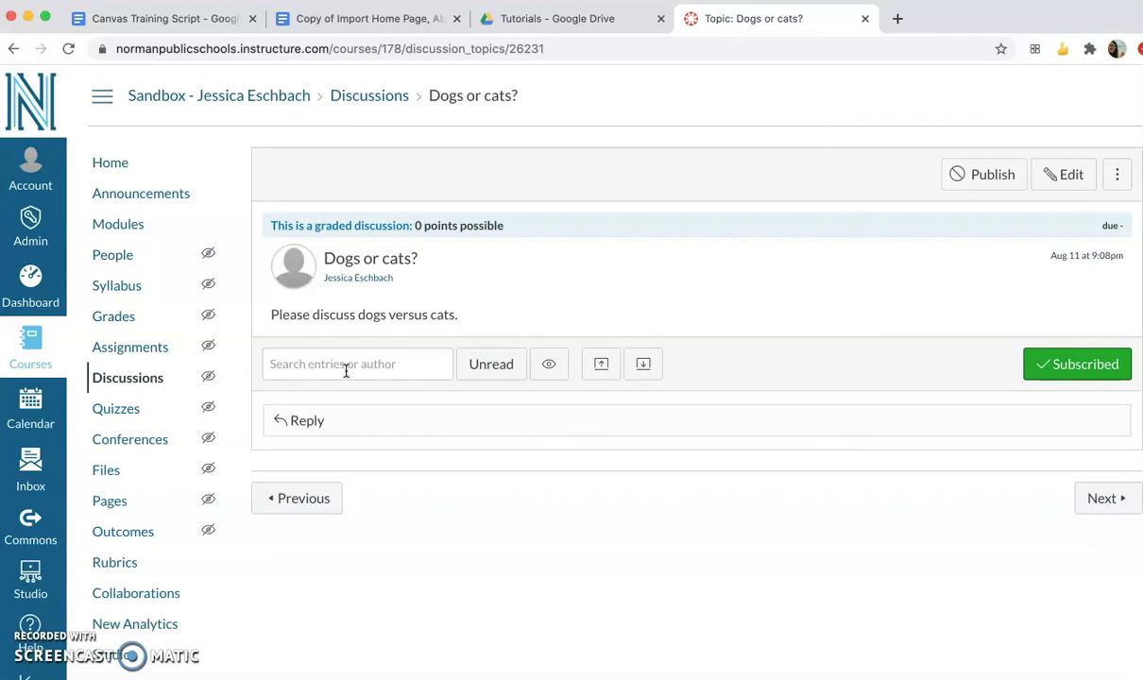
click(475, 368)
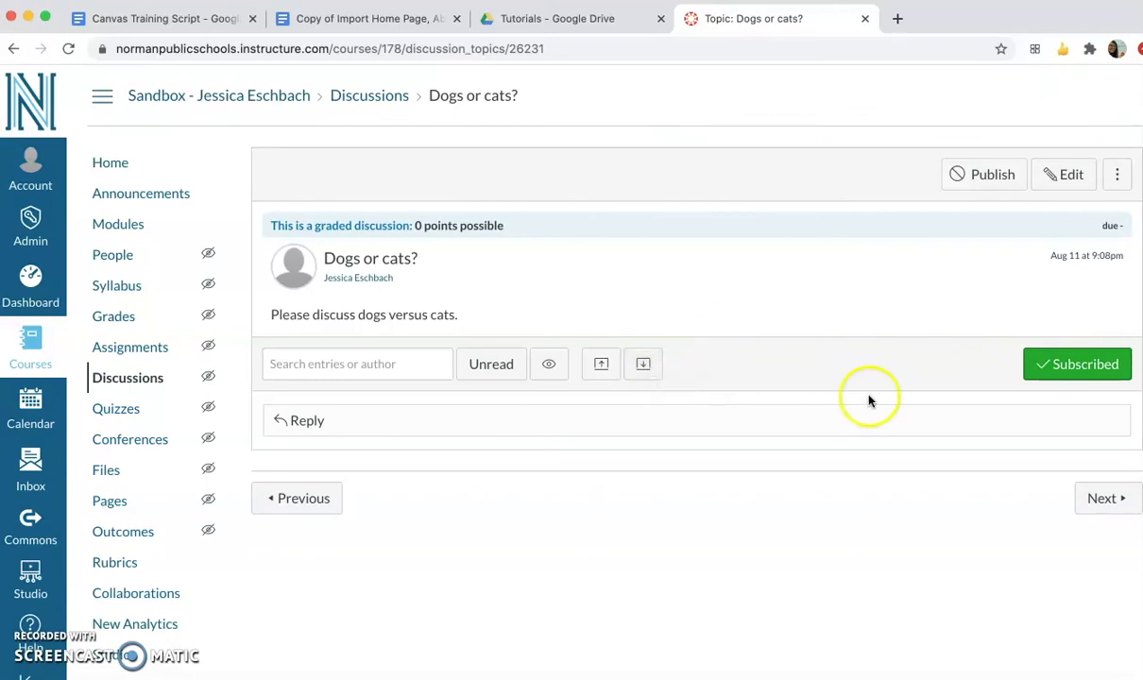
click(1084, 365)
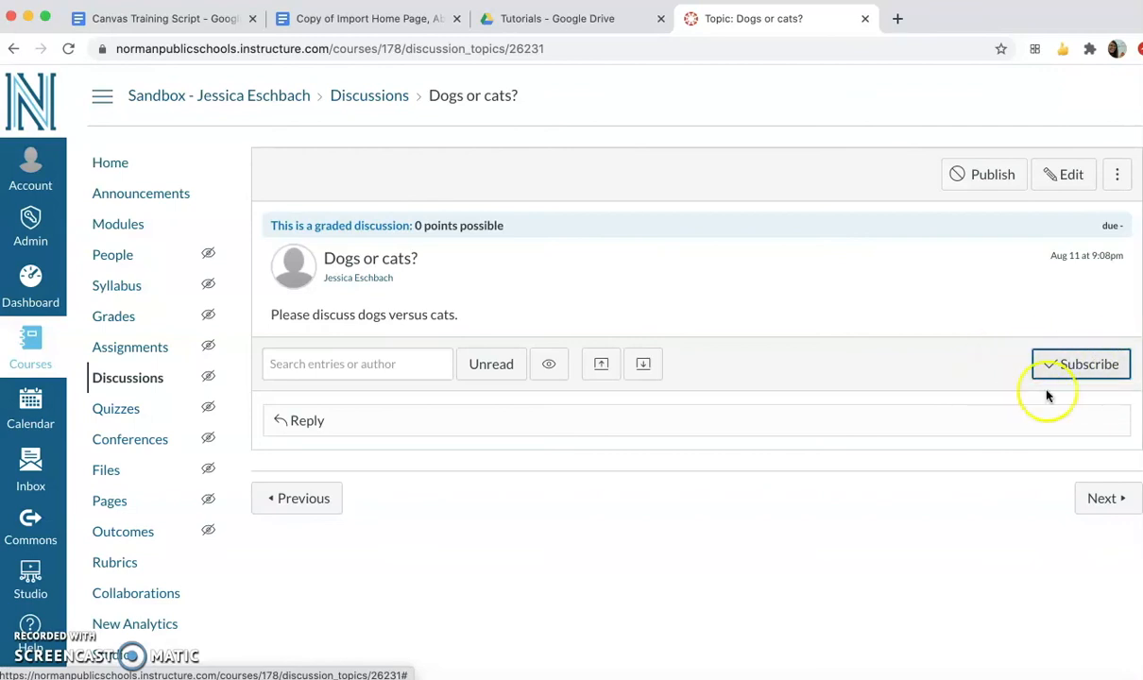